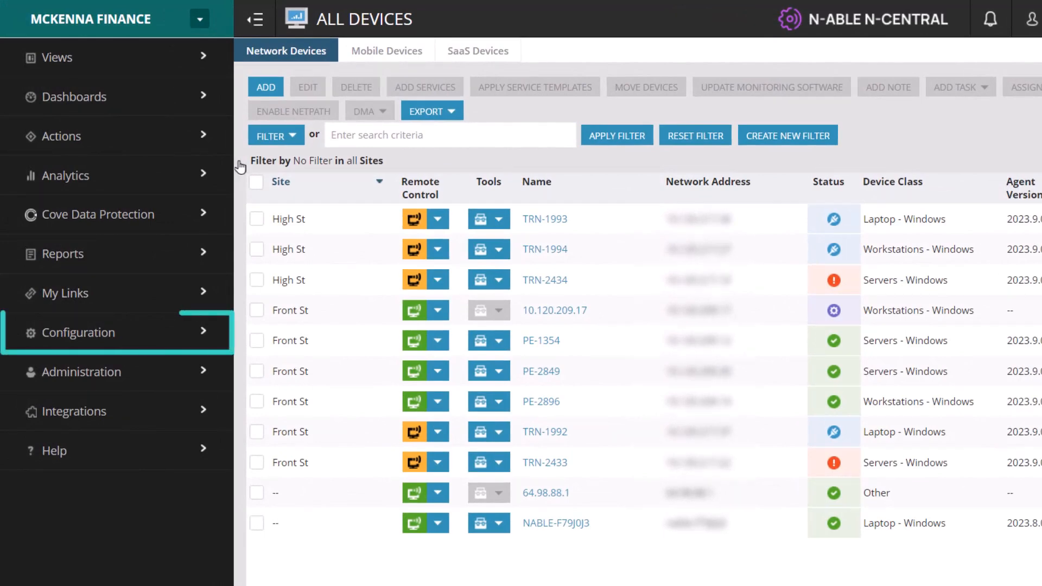
# Start a new Scripting task in the Scheduled Tasks configuration.
pyautogui.click(136, 335)
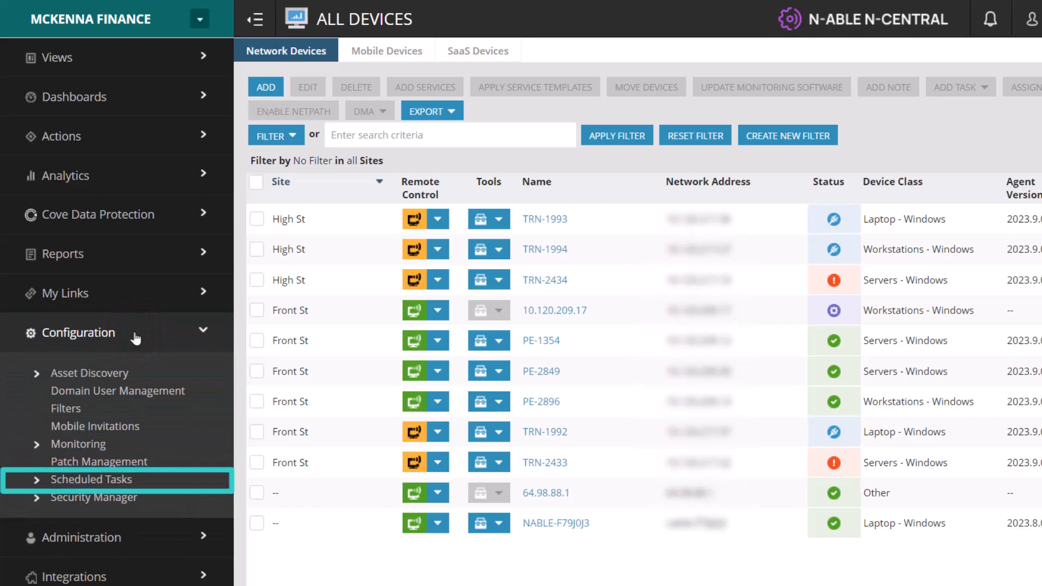
pyautogui.click(106, 476)
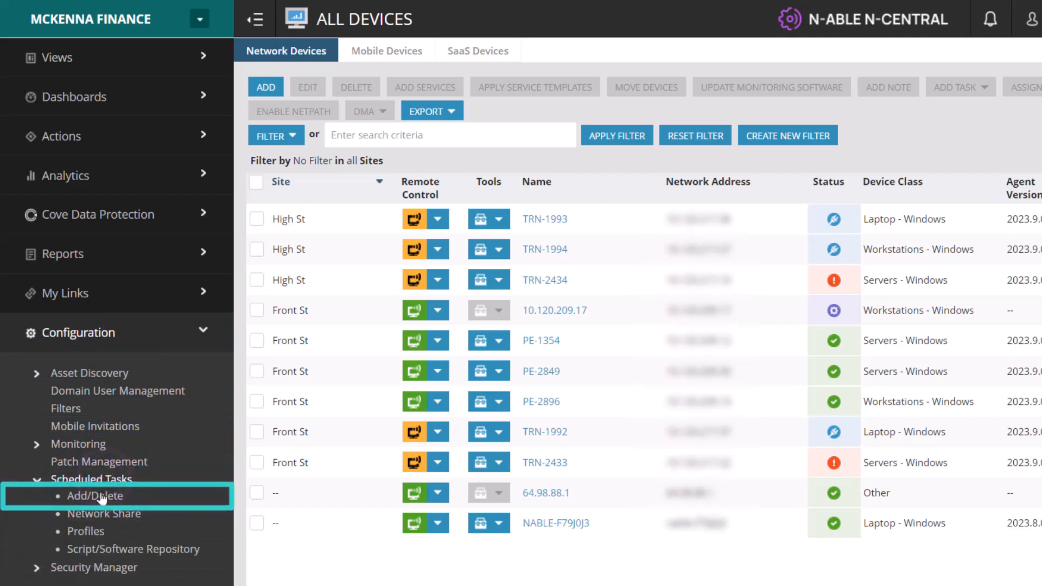
pyautogui.click(97, 495)
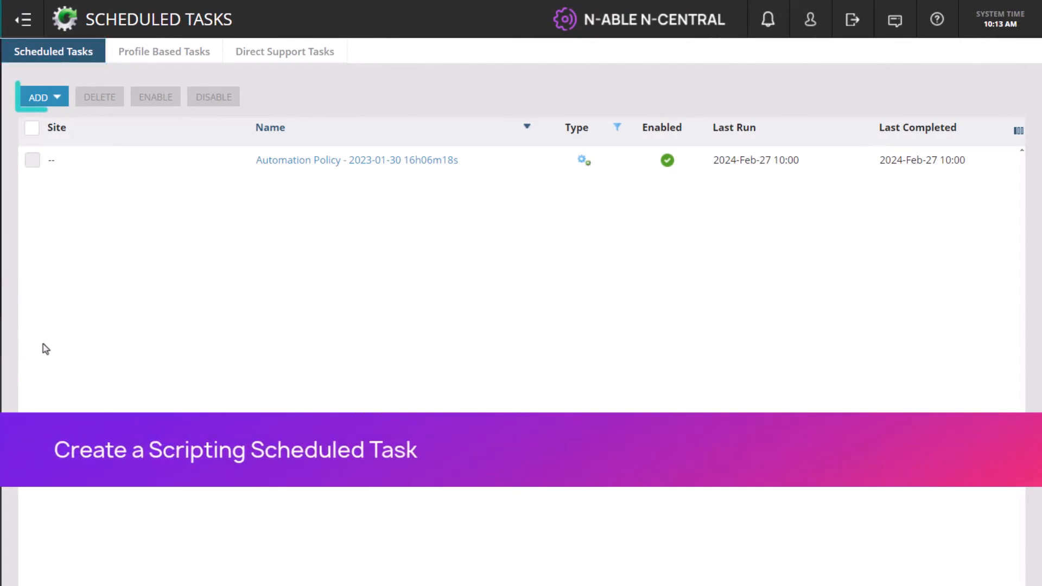
pyautogui.click(39, 98)
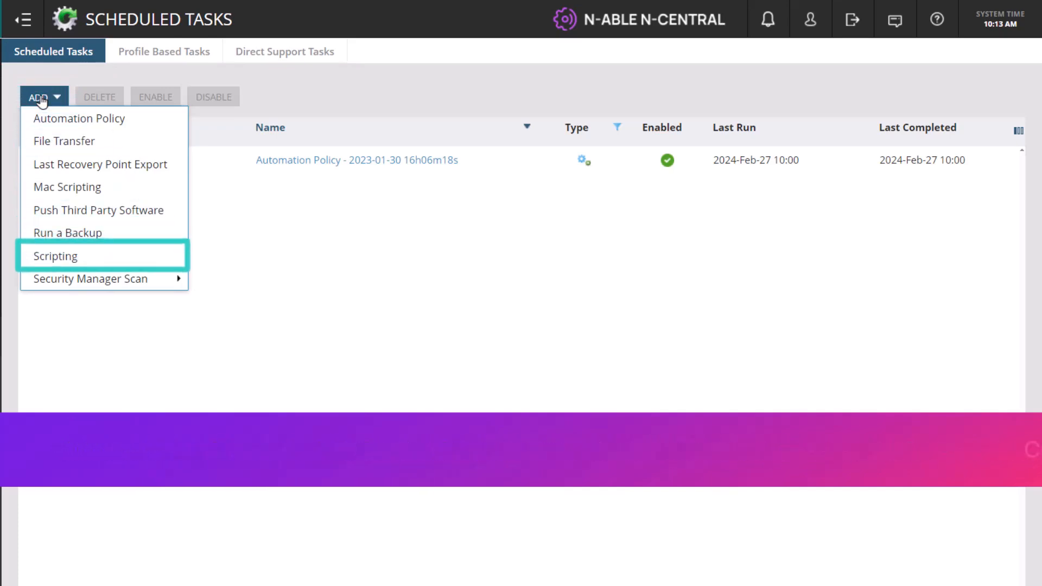
pyautogui.click(72, 260)
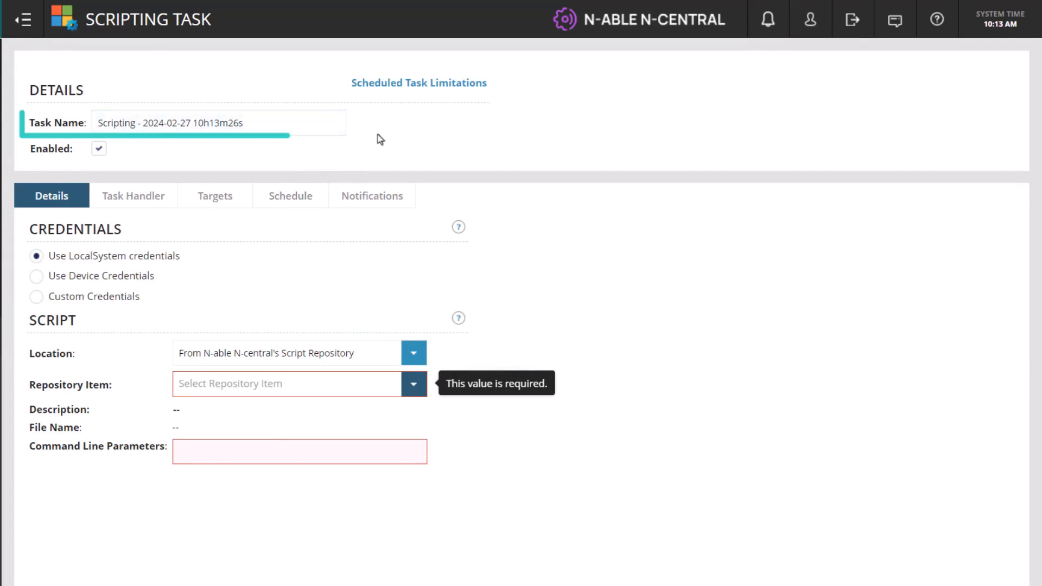
# Name the scripting task "Create a Log File".
pyautogui.click(330, 123)
pyautogui.hotkey('ctrl', 'a')
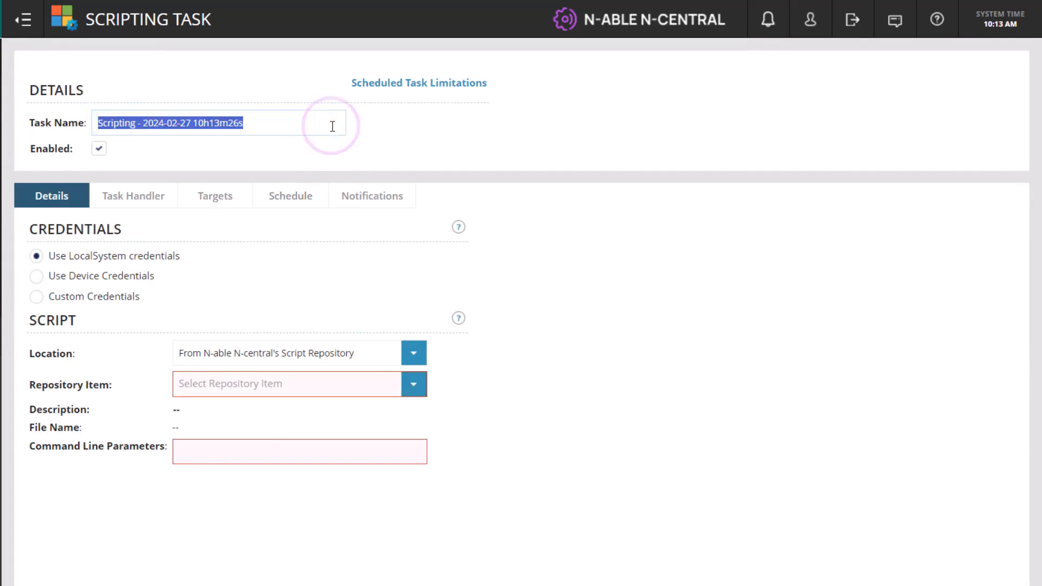
pyautogui.write('Create ')
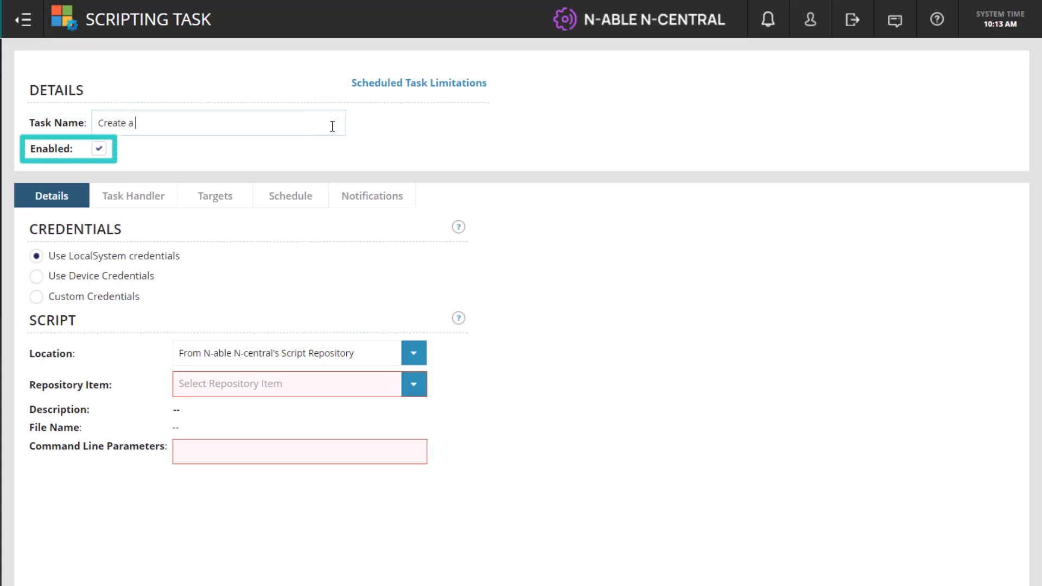
pyautogui.write('a Log File')
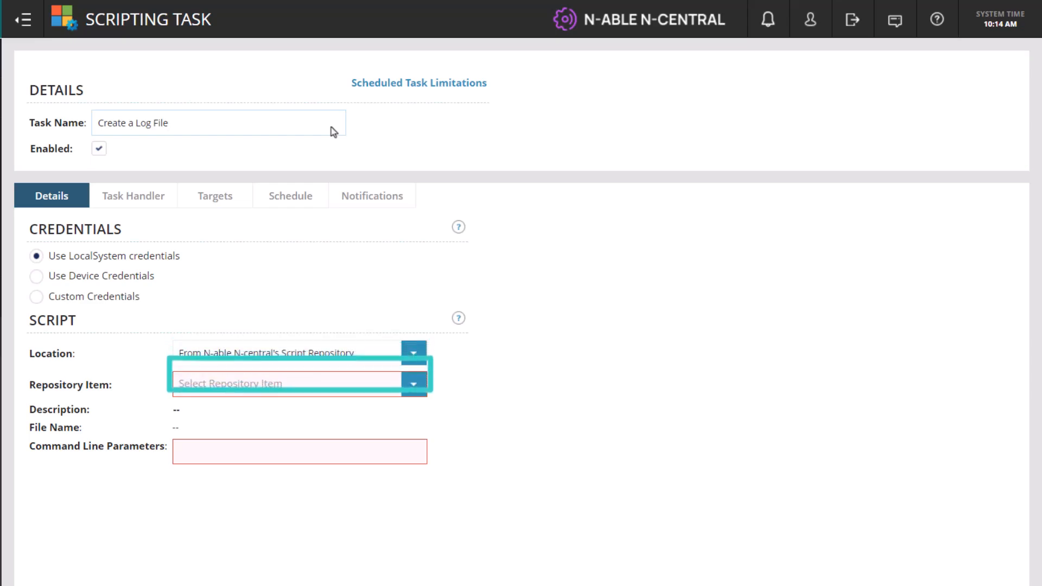
# Choose the "Create Log File" script from the script repository as the task's repository item.
pyautogui.click(414, 385)
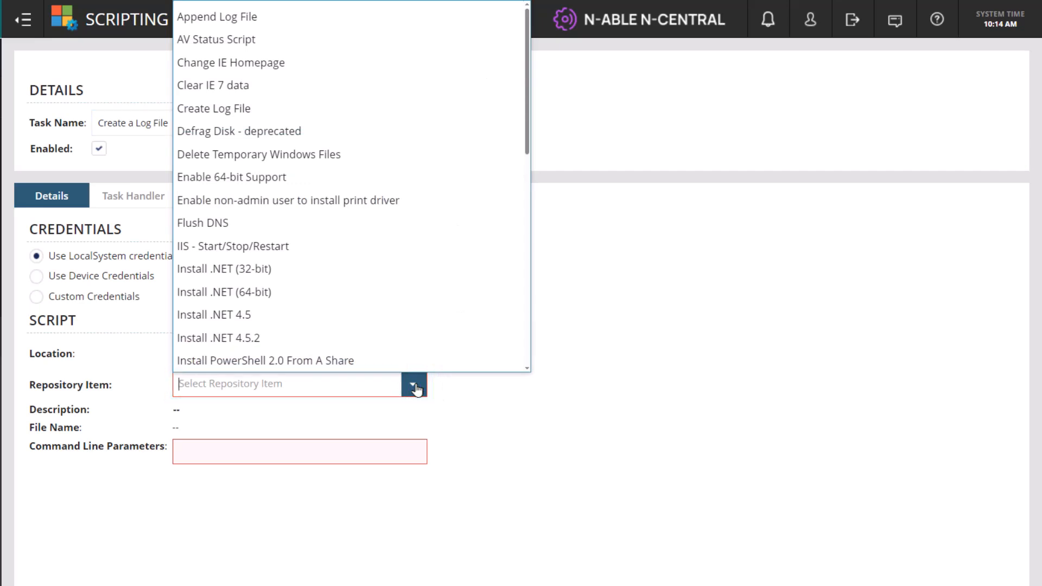
pyautogui.write('create')
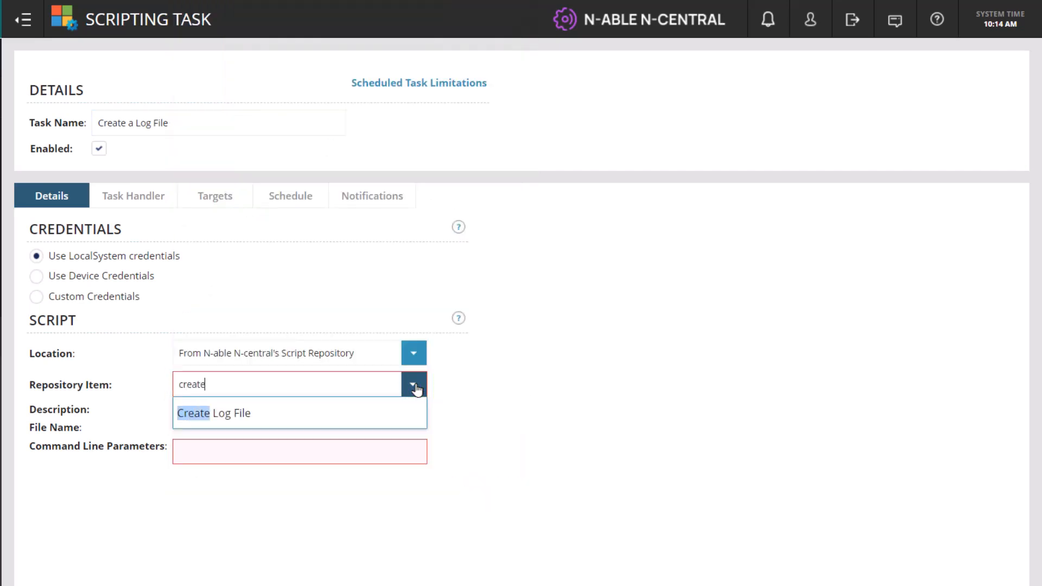
pyautogui.click(279, 412)
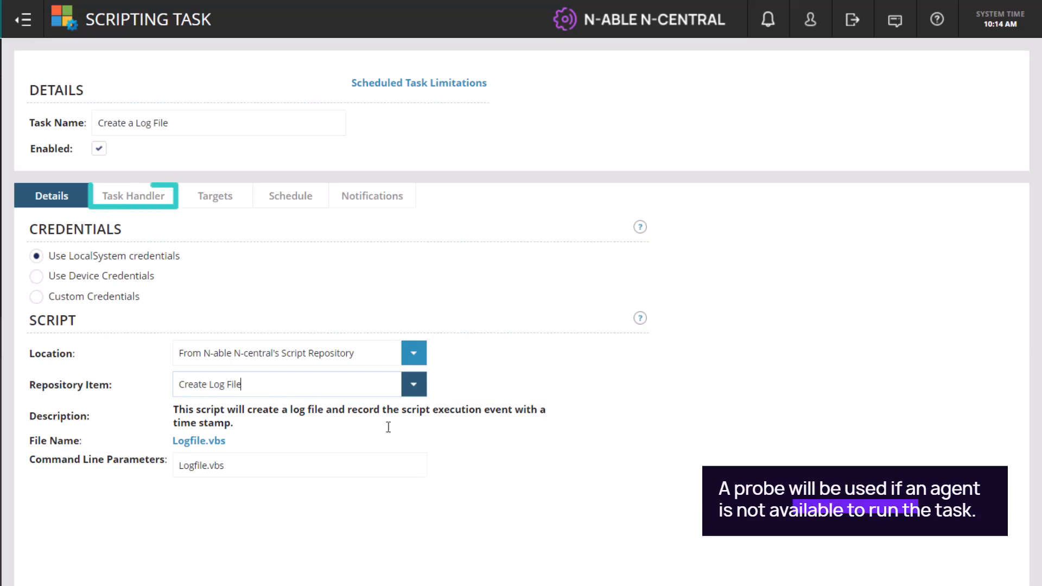
# Review the task handler options and add the "Agent Check-In greater than 30 days" filter to the task's targets.
pyautogui.click(172, 202)
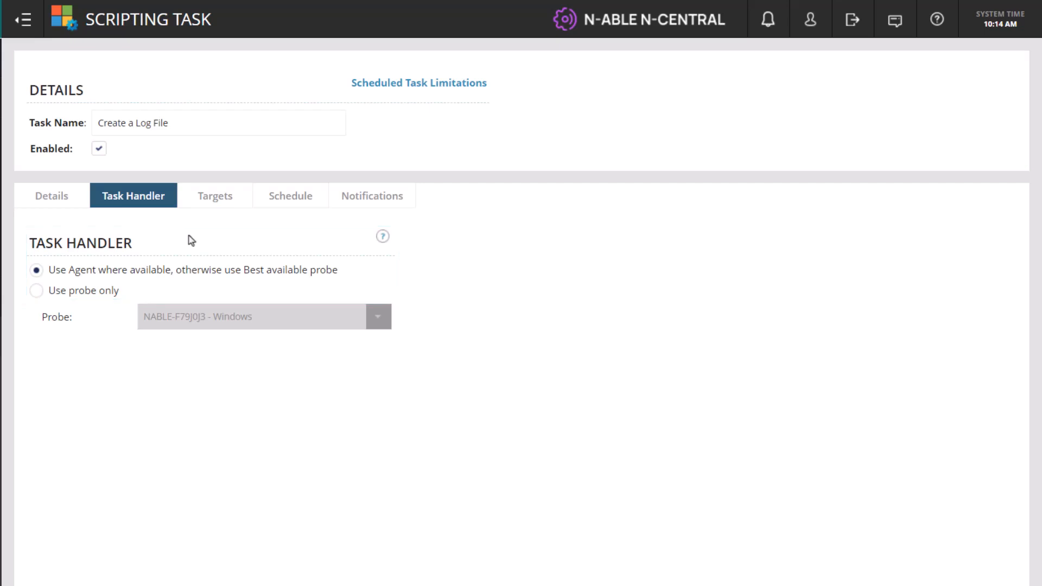
pyautogui.click(209, 196)
pyautogui.scroll(-3, 269, 118)
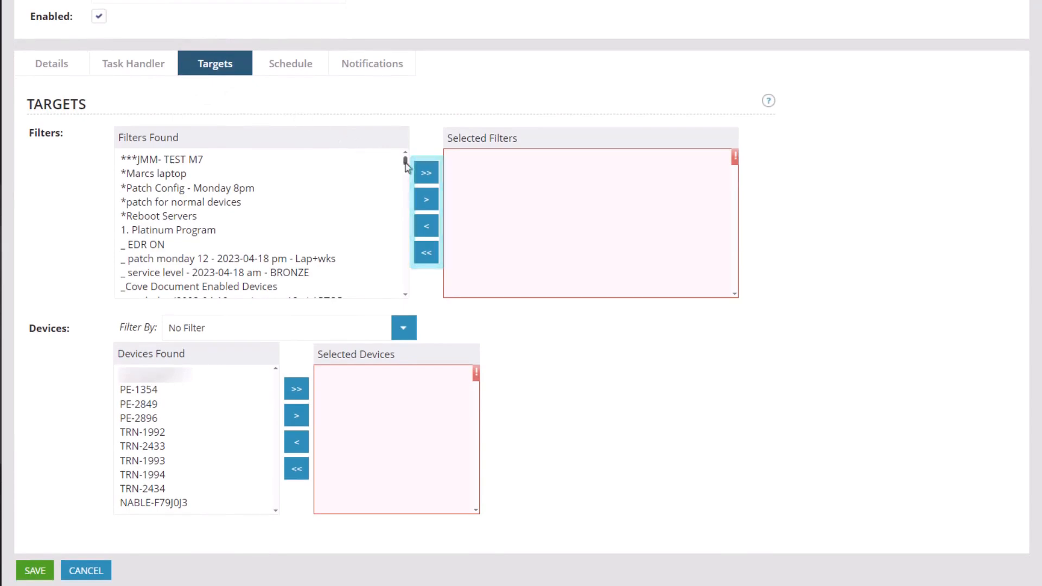
pyautogui.moveTo(405, 160); pyautogui.dragTo(411, 176)
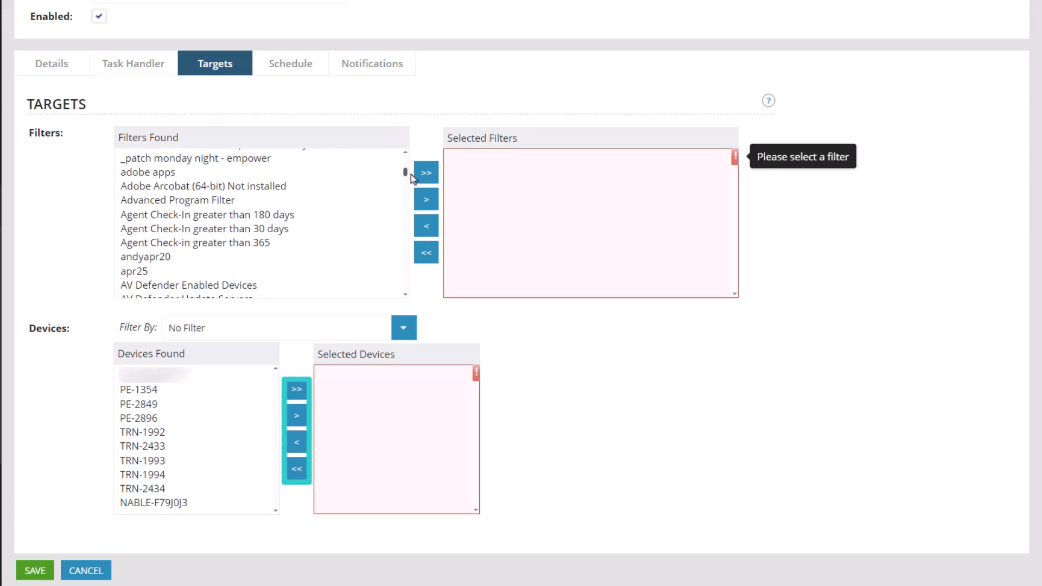
pyautogui.click(276, 229)
pyautogui.click(426, 199)
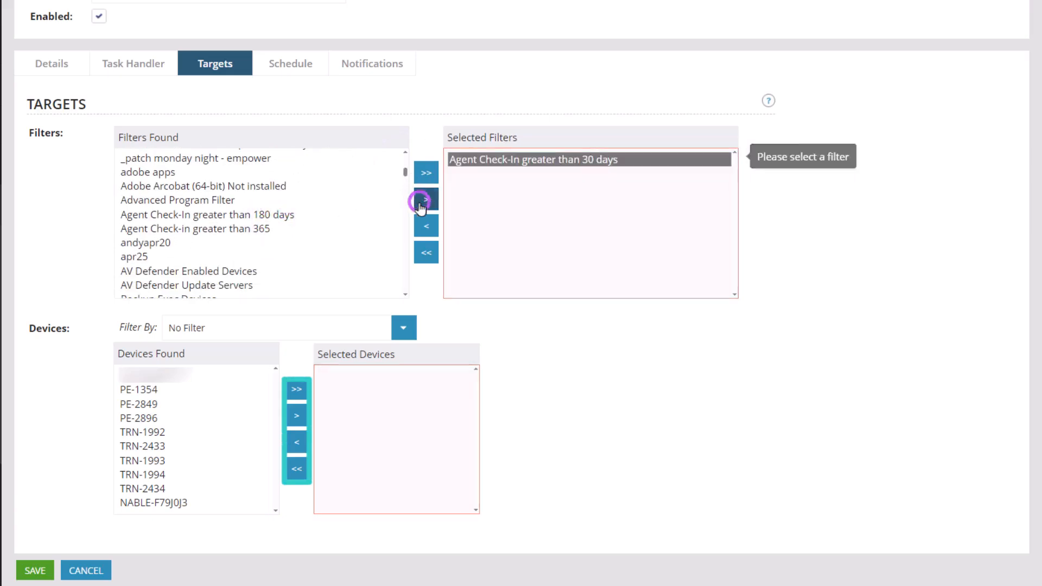
# Filter the target devices by "Laptops - Windows" and add all matching devices to the selected devices.
pyautogui.click(331, 328)
pyautogui.hotkey('ctrl', 'a')
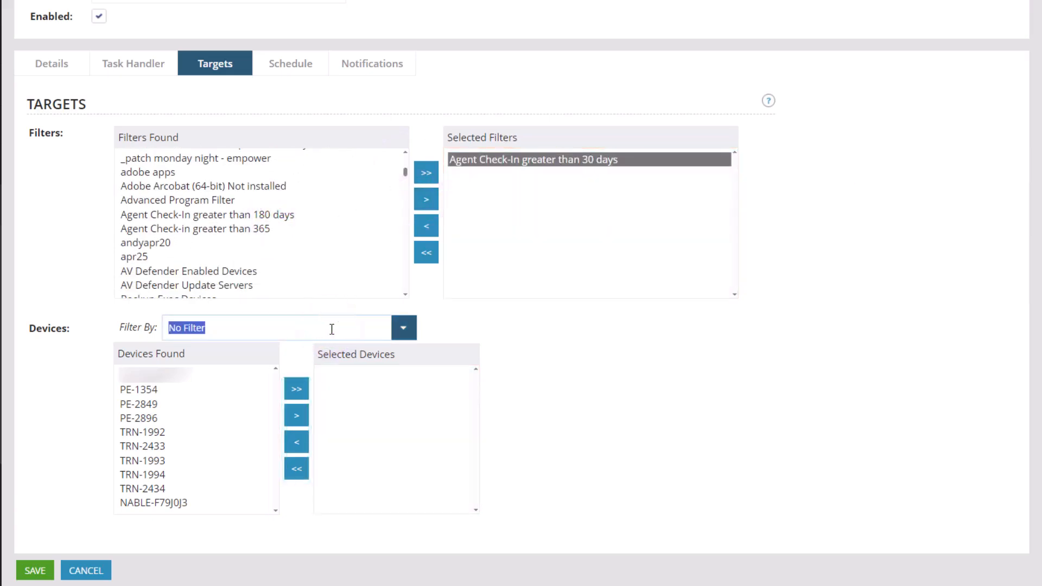
pyautogui.write('lapto')
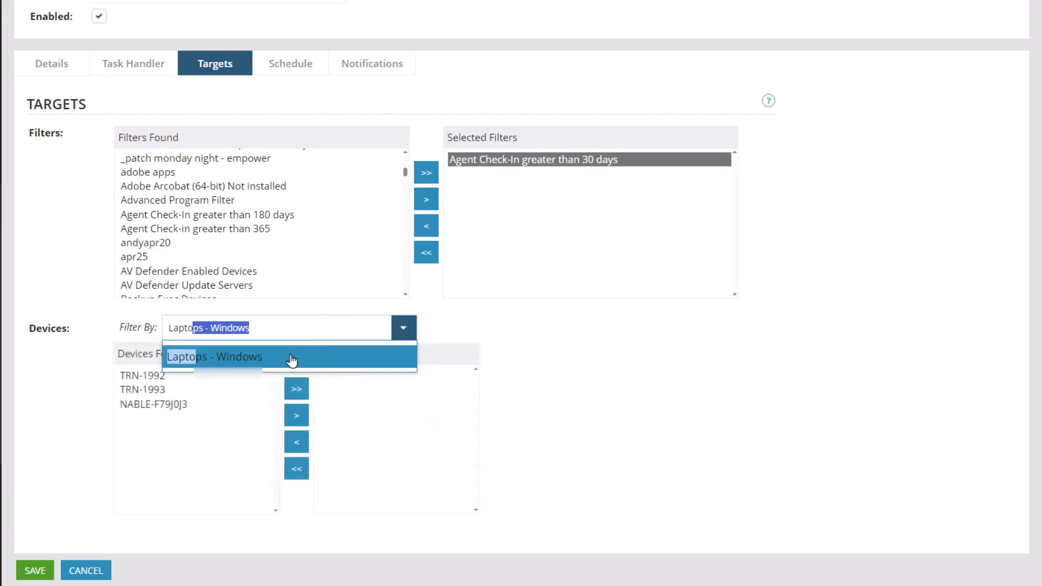
pyautogui.click(289, 354)
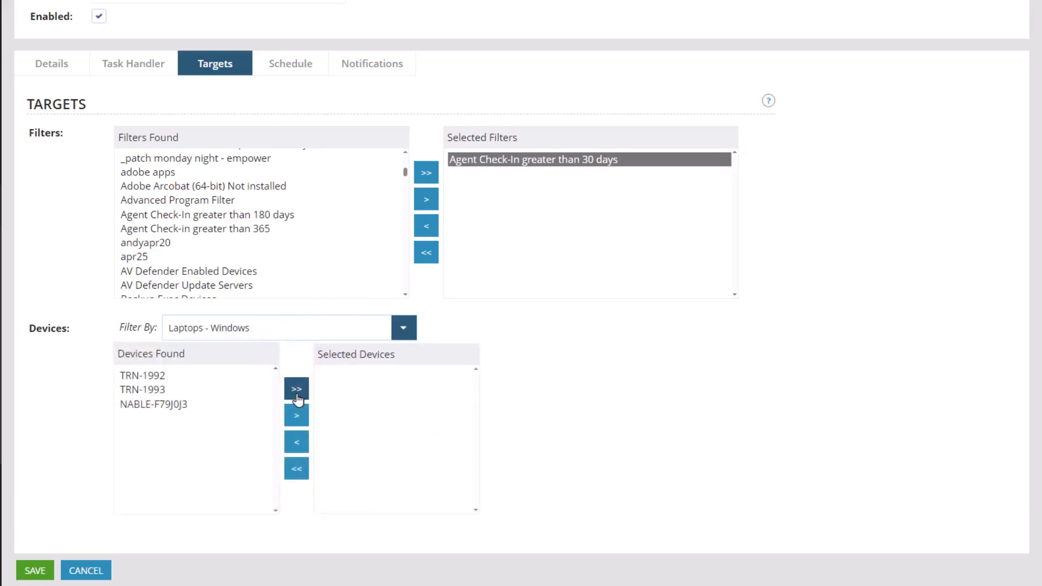
pyautogui.click(297, 390)
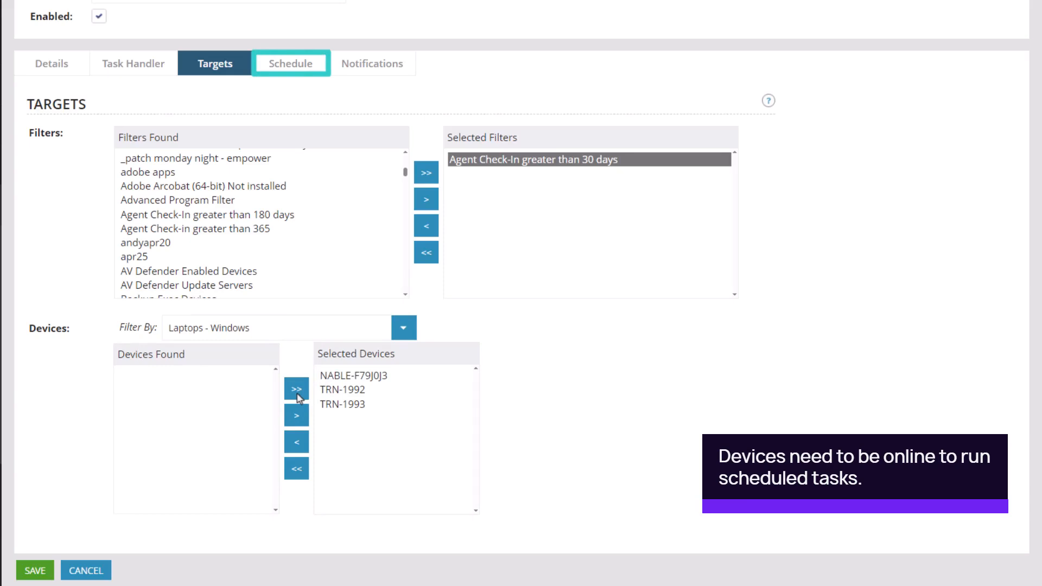
# Set the task's schedule type to Recurring with a Monthly interval.
pyautogui.click(285, 65)
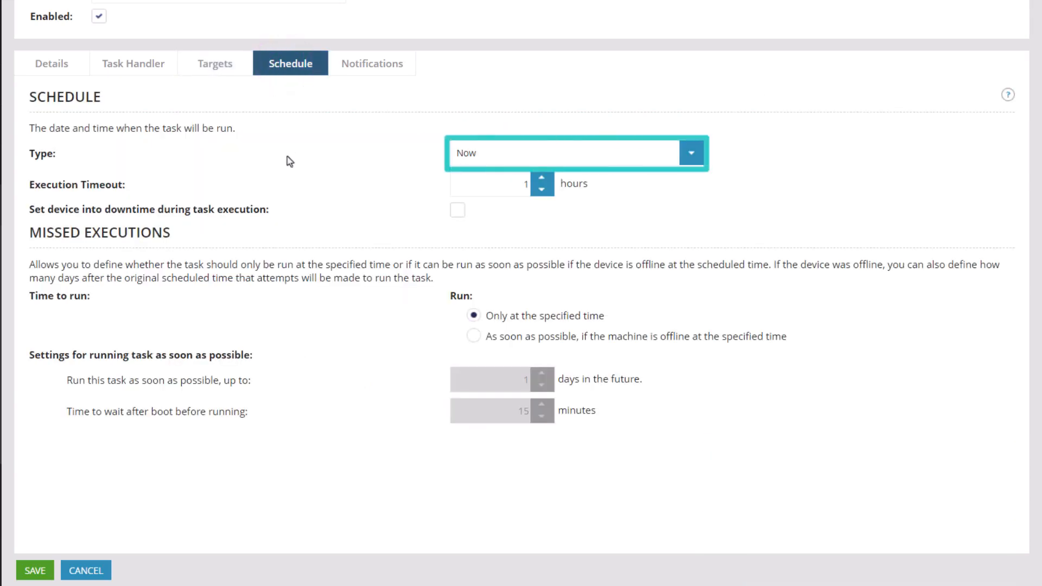
pyautogui.click(697, 156)
pyautogui.click(522, 228)
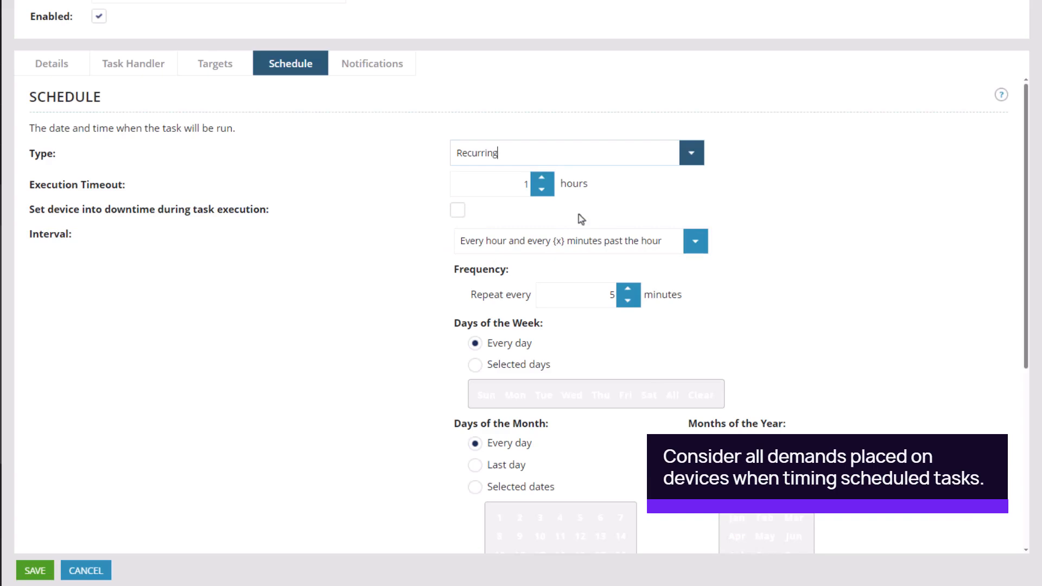
pyautogui.click(691, 251)
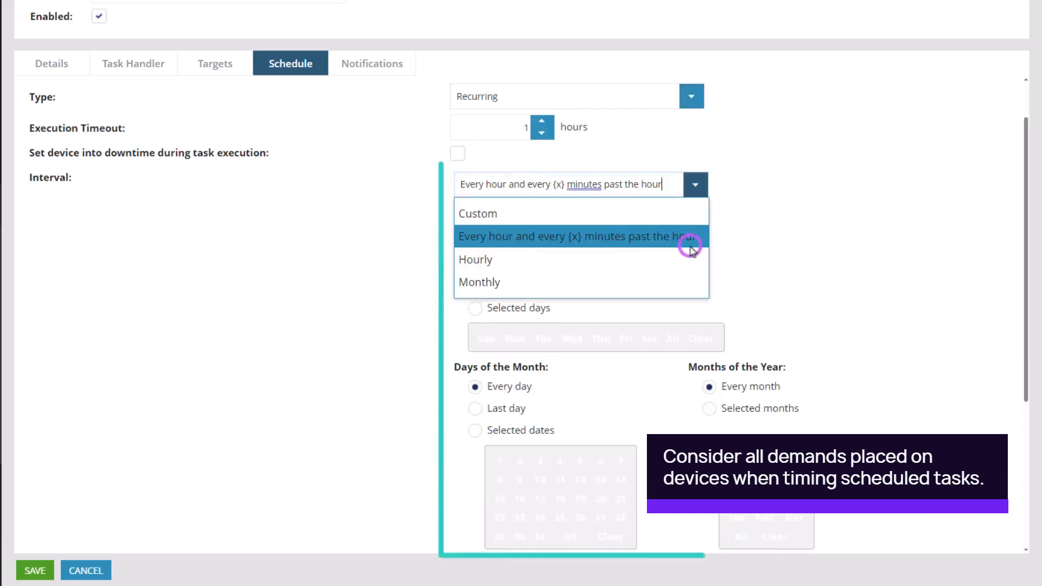
pyautogui.click(541, 286)
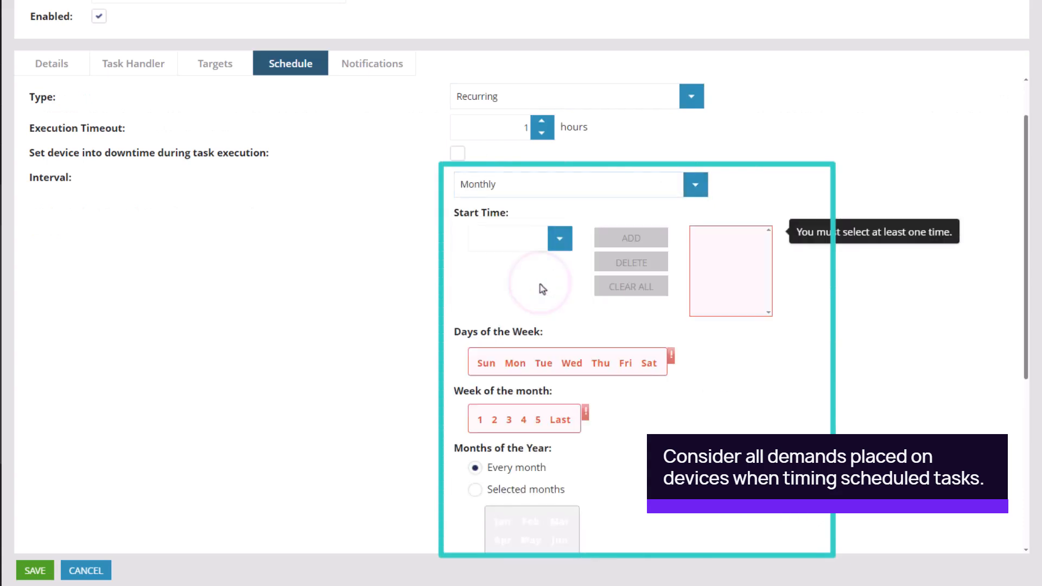
# Schedule an 11:30 start on the last Tuesday of the month and have missed executions run as soon as possible if the machine is offline.
pyautogui.click(559, 245)
pyautogui.scroll(-20, 530, 155)
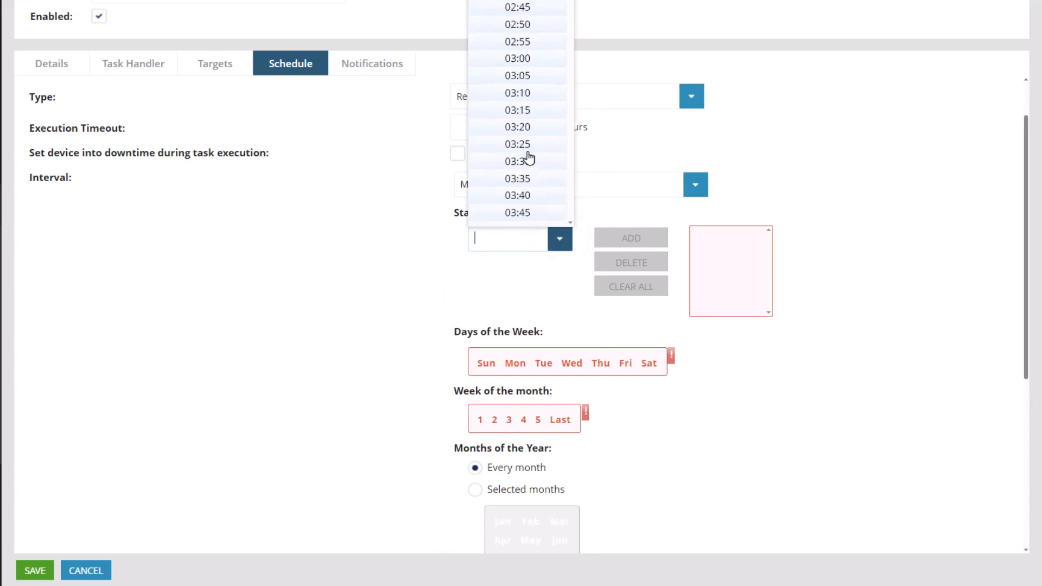
pyautogui.click(529, 202)
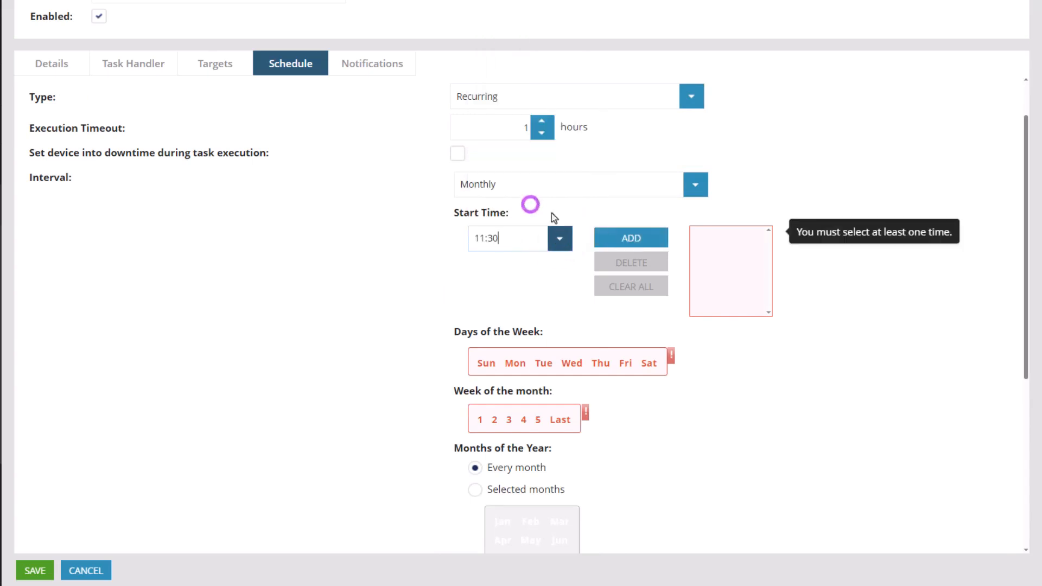
pyautogui.click(626, 239)
pyautogui.click(543, 363)
pyautogui.click(559, 420)
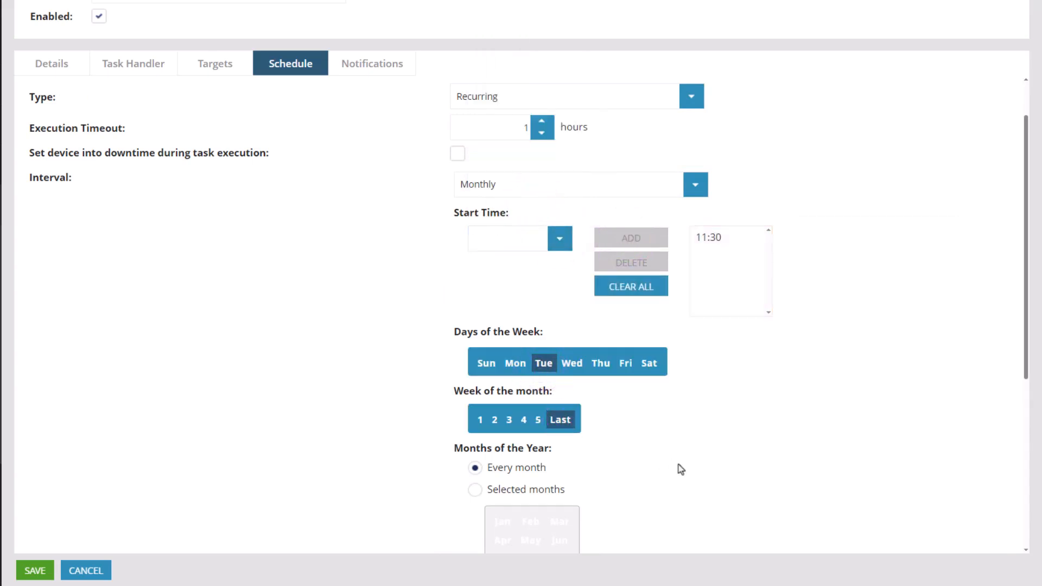
pyautogui.scroll(-5, 681, 469)
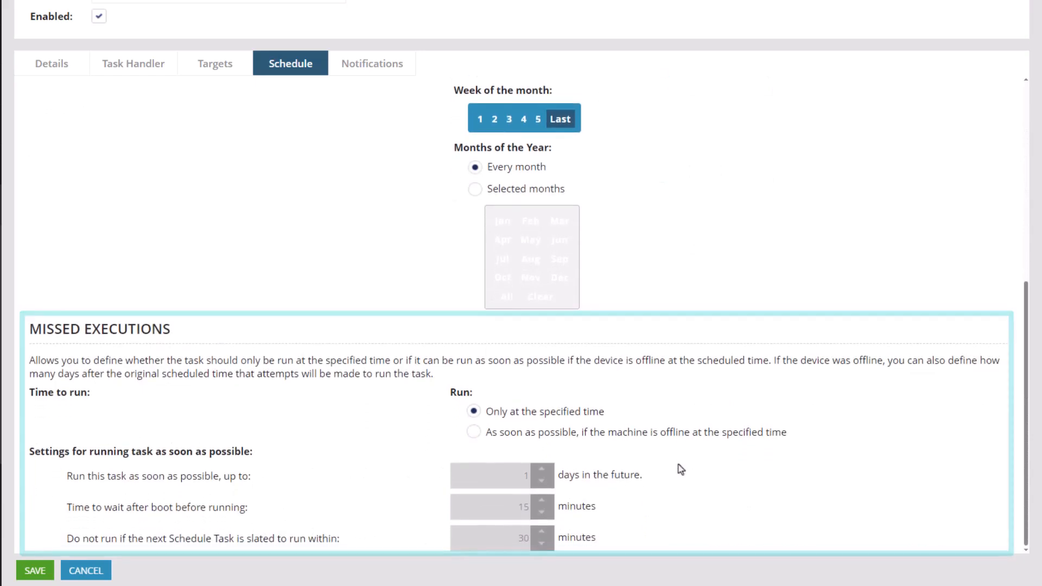
pyautogui.click(473, 432)
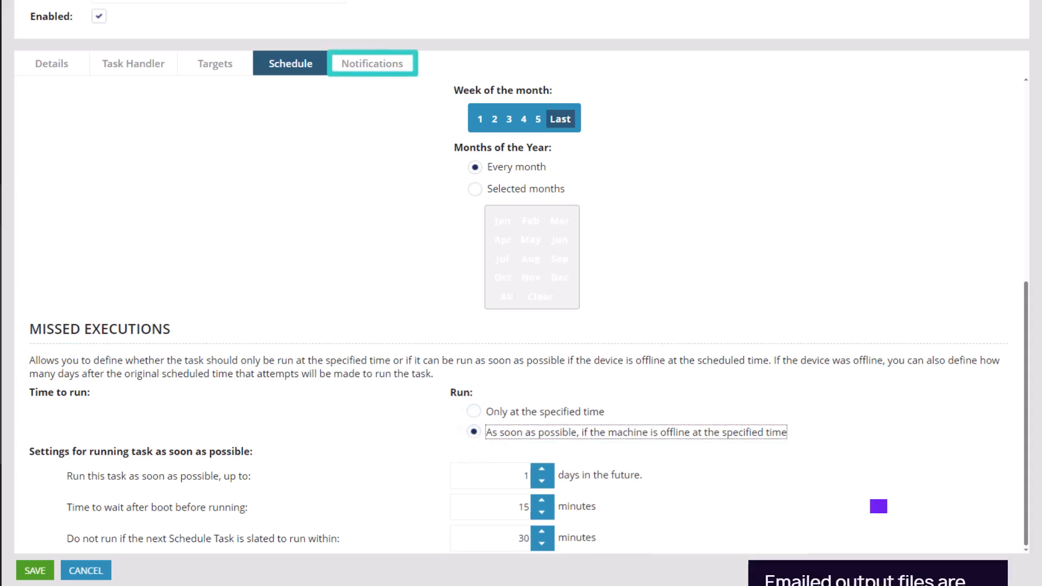
# Enable notifications on Failure and have the task output file sent in the email.
pyautogui.click(398, 64)
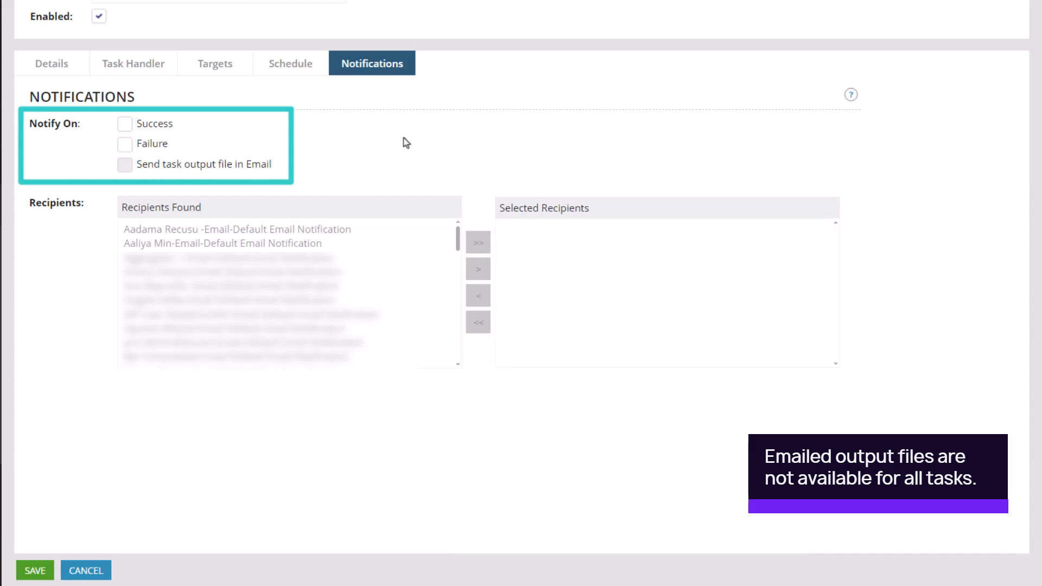
pyautogui.click(125, 145)
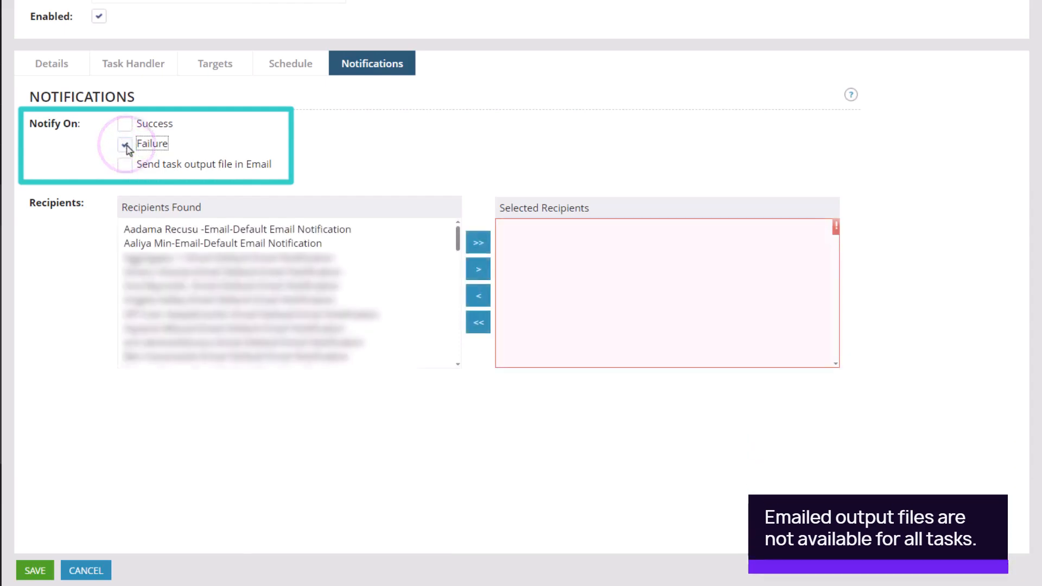
pyautogui.click(125, 165)
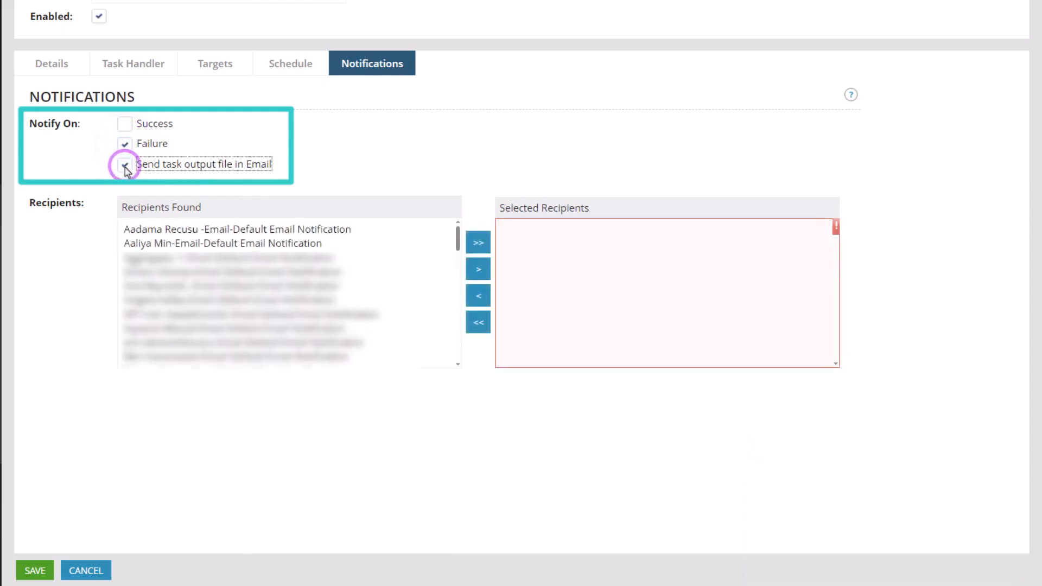
# Add the first two listed email contacts as notification recipients and save the scripting task.
pyautogui.click(147, 247)
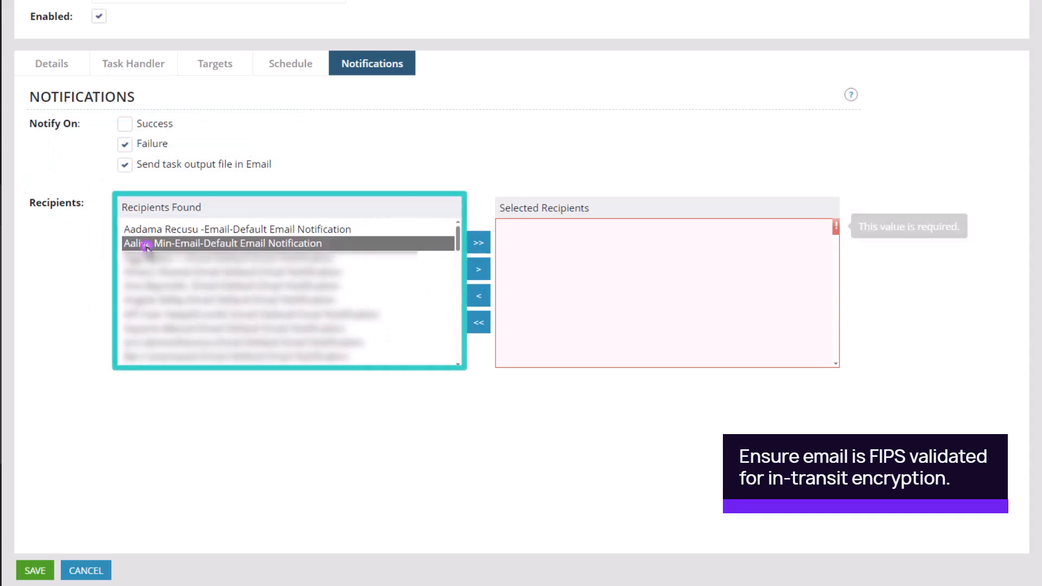
pyautogui.keyDown('ctrl'); pyautogui.click(151, 230); pyautogui.keyUp('ctrl')
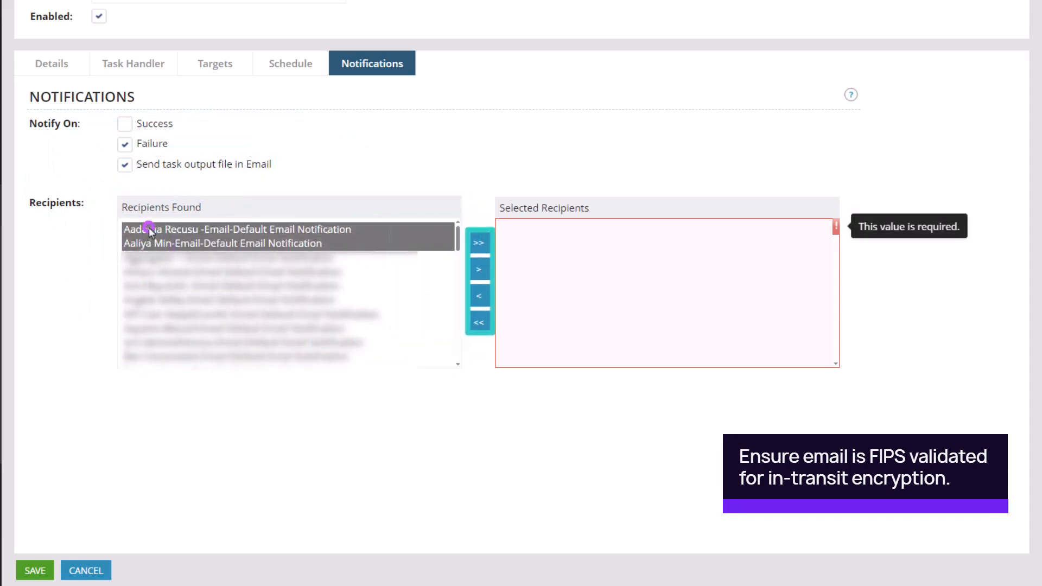
pyautogui.click(477, 270)
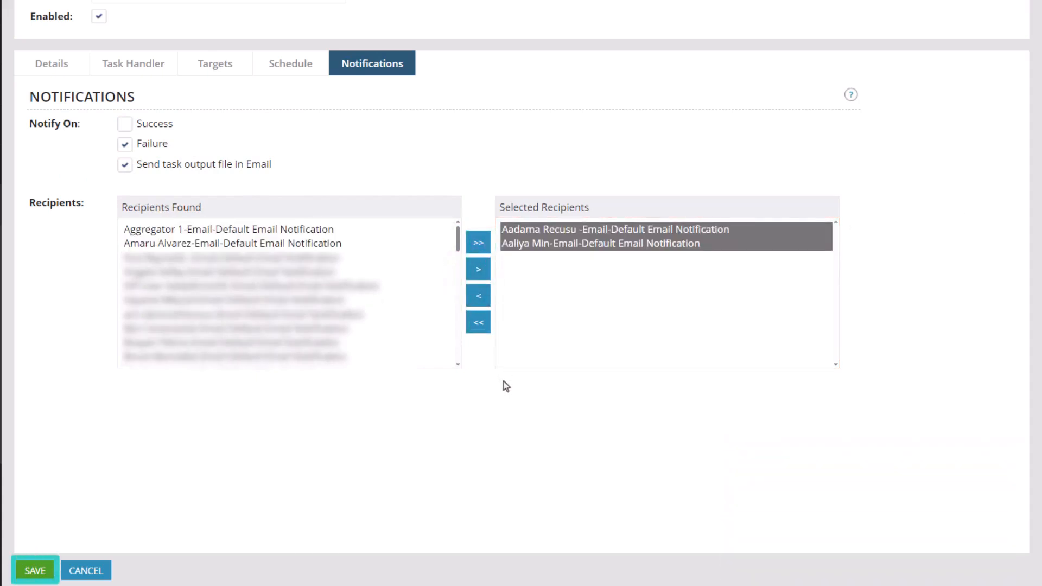
pyautogui.click(35, 570)
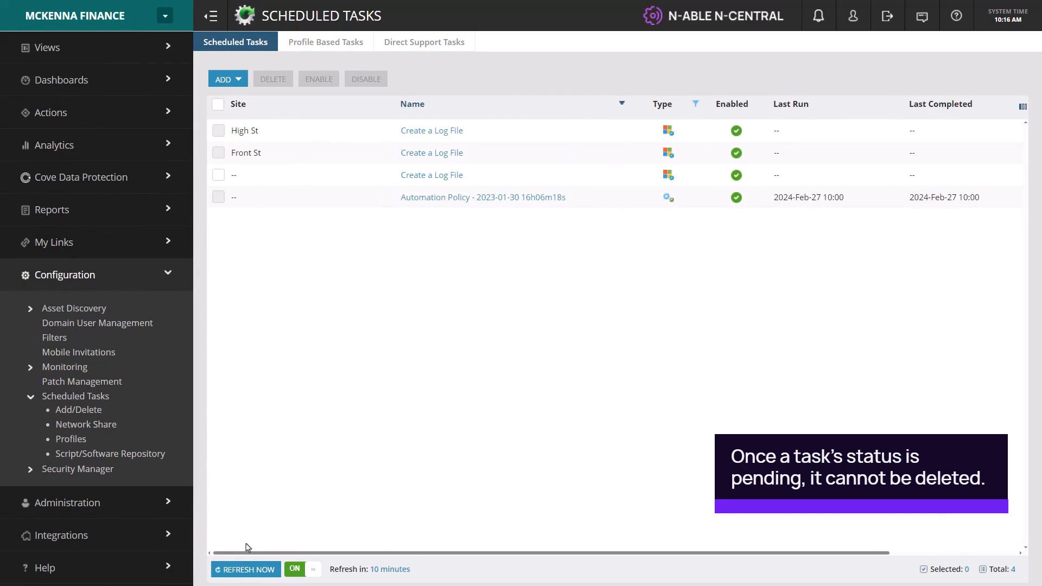
# View the status details of the High St "Create a Log File" task and close them.
pyautogui.moveTo(246, 552); pyautogui.dragTo(375, 552)
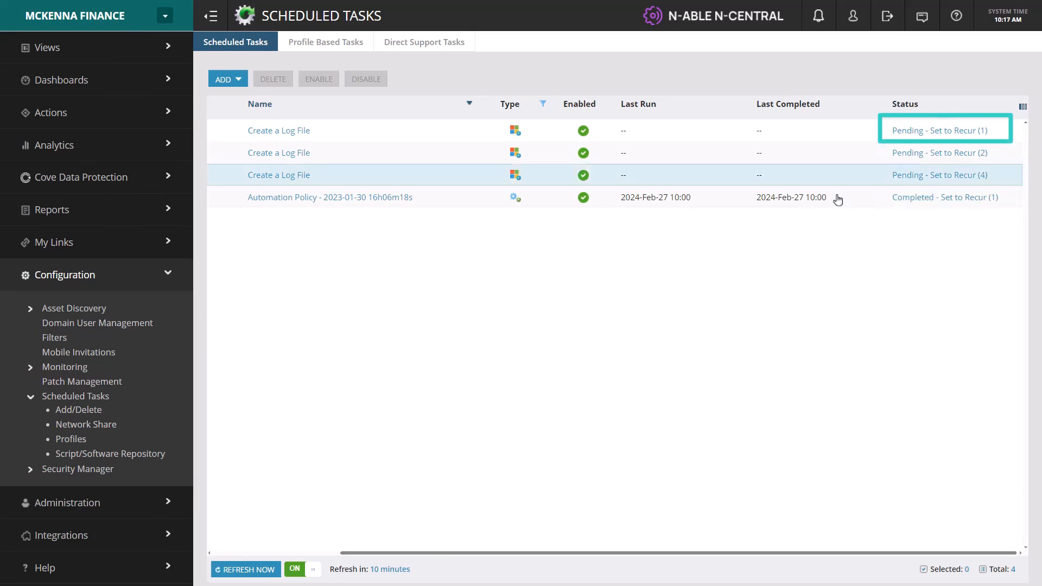
pyautogui.click(907, 133)
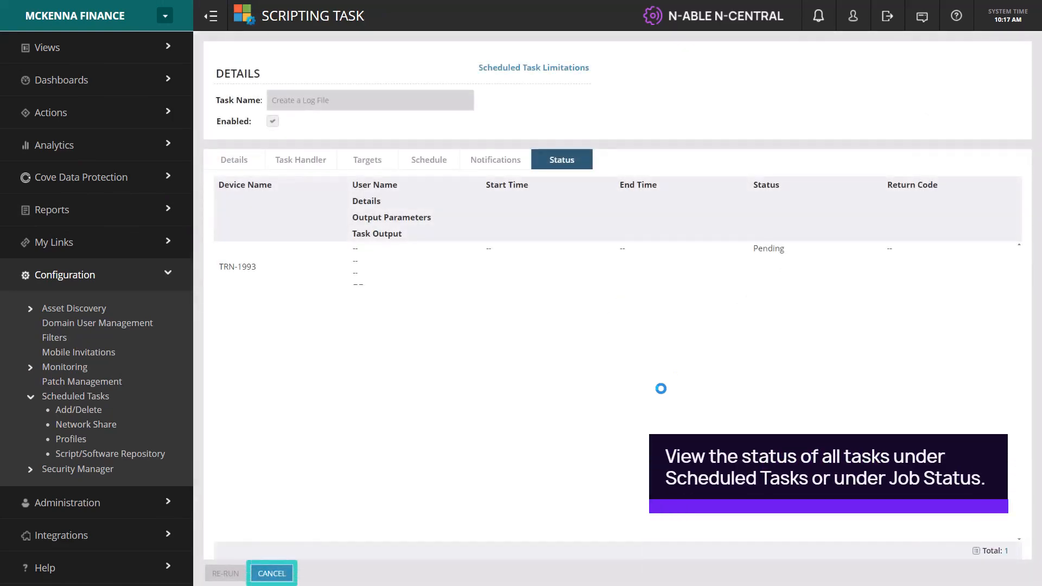
pyautogui.click(266, 574)
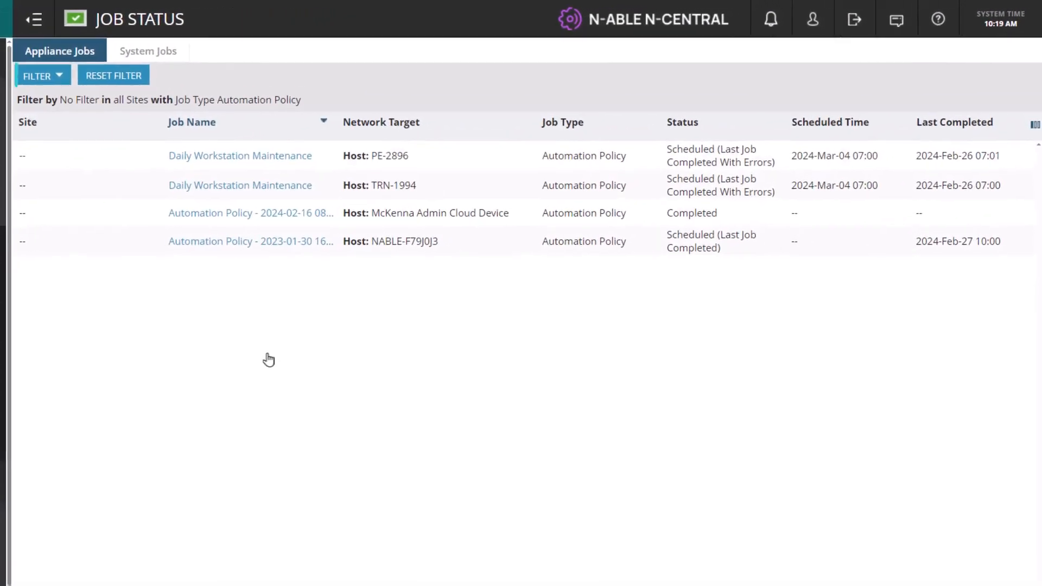
# Open the filter options for the appliance jobs in Job Status.
pyautogui.click(52, 77)
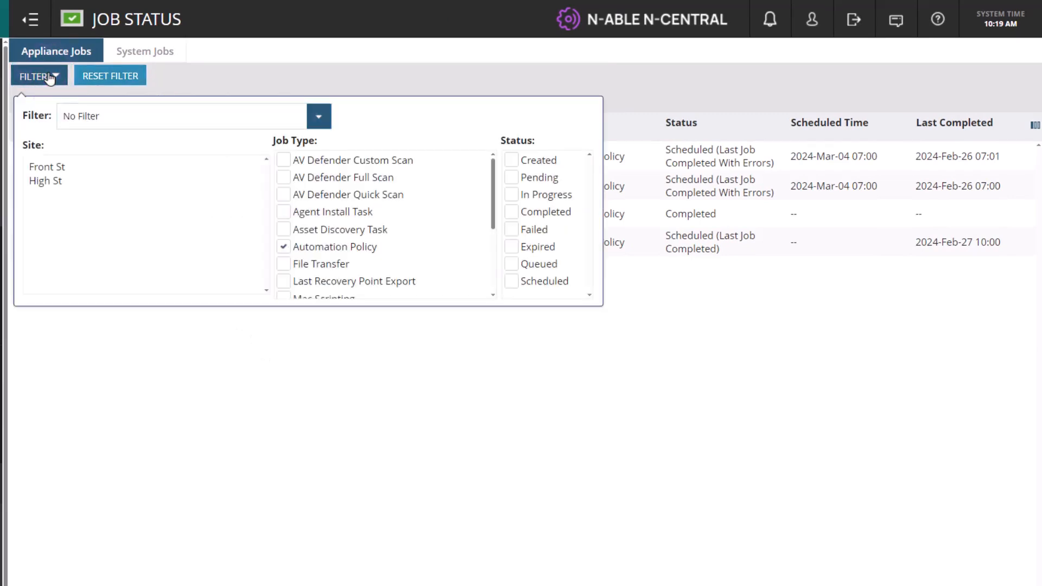